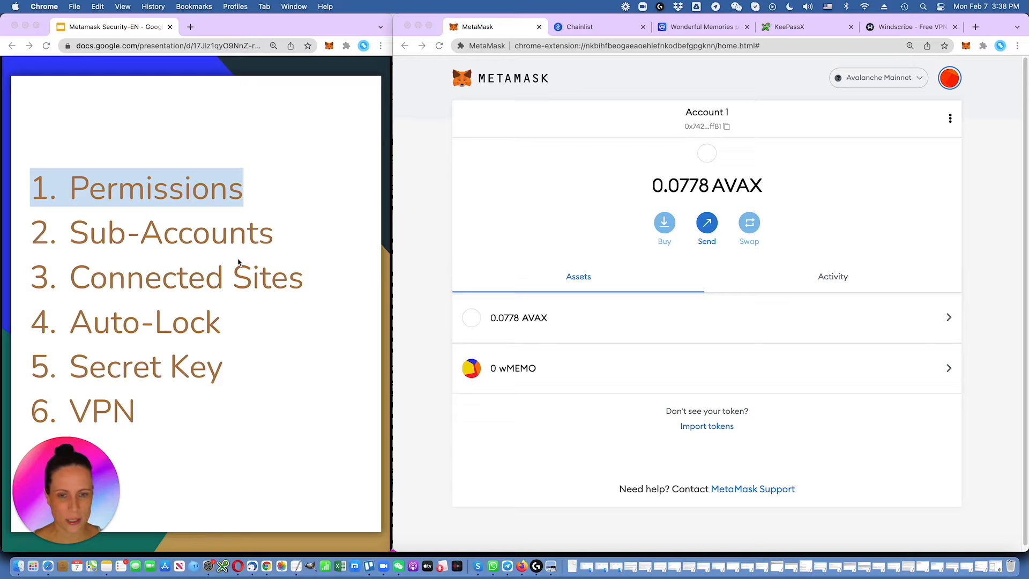
- Advance the presentation past the Permissions example slide to the Sub-Accounts item
key(Right)
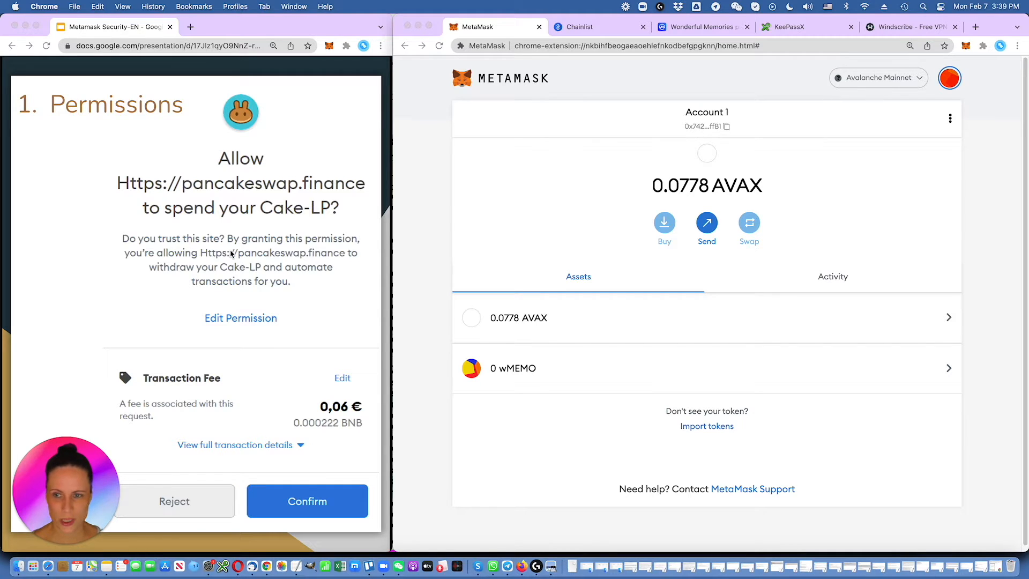
key(Right)
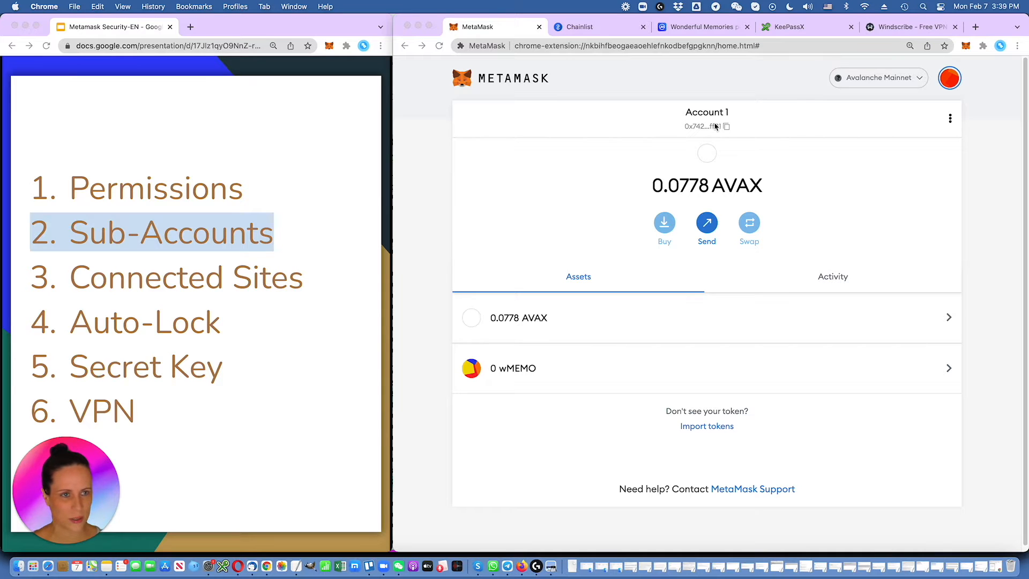
- View the wallet's list of available networks and its list of accounts
click(884, 79)
click(883, 78)
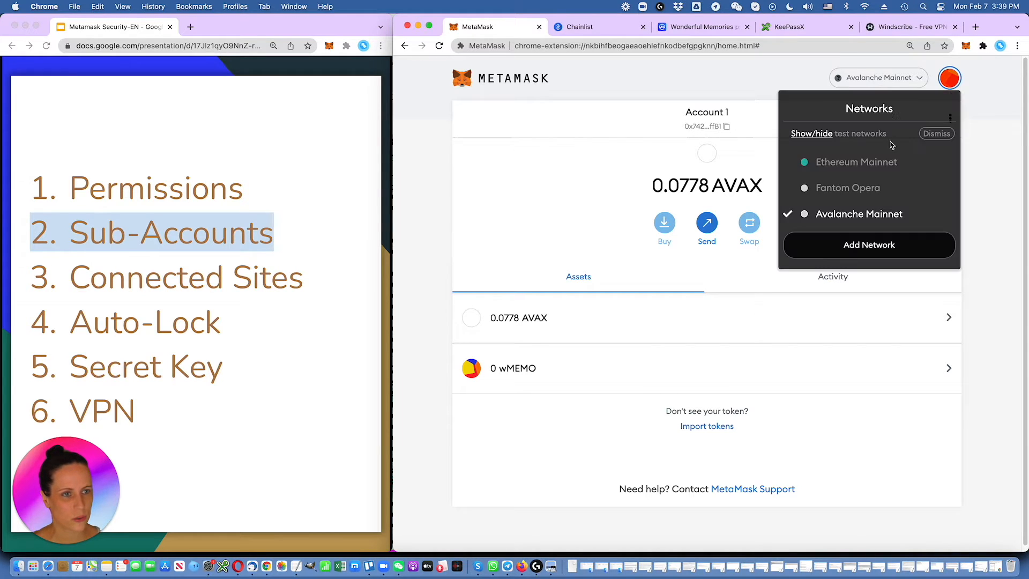
click(742, 84)
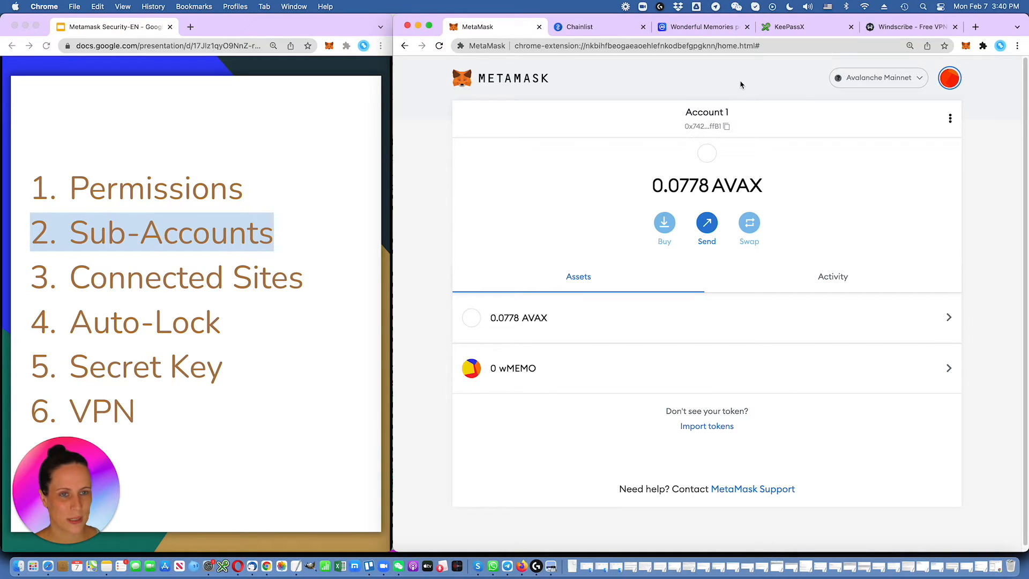
click(955, 77)
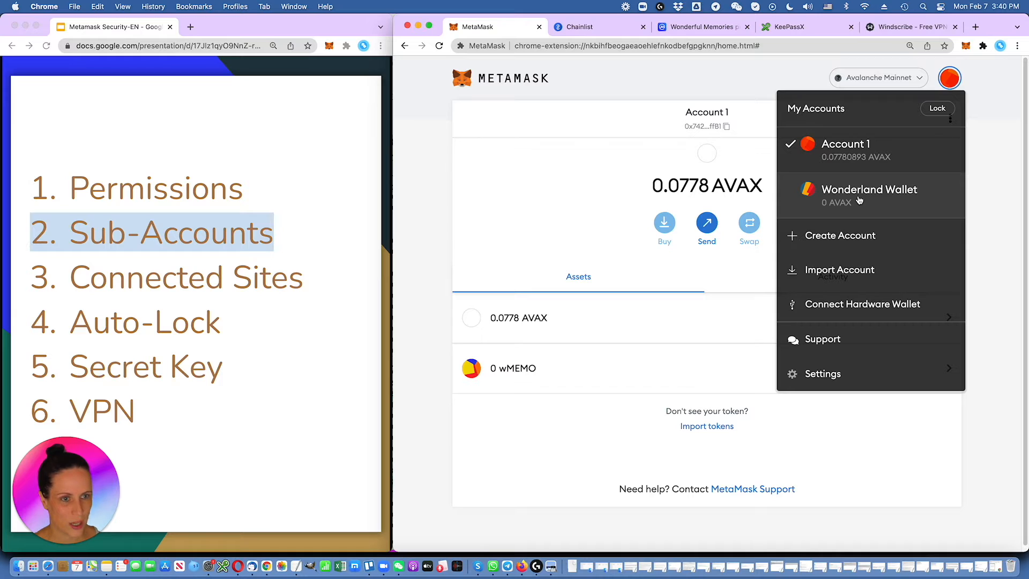
click(998, 185)
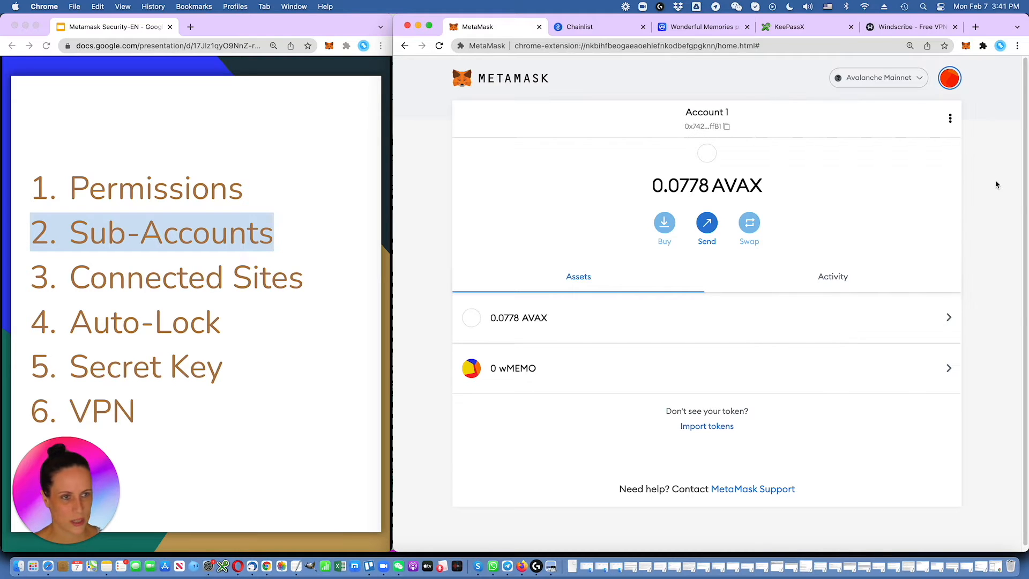
- Try to create an additional account named Wonderland Wallet
click(956, 78)
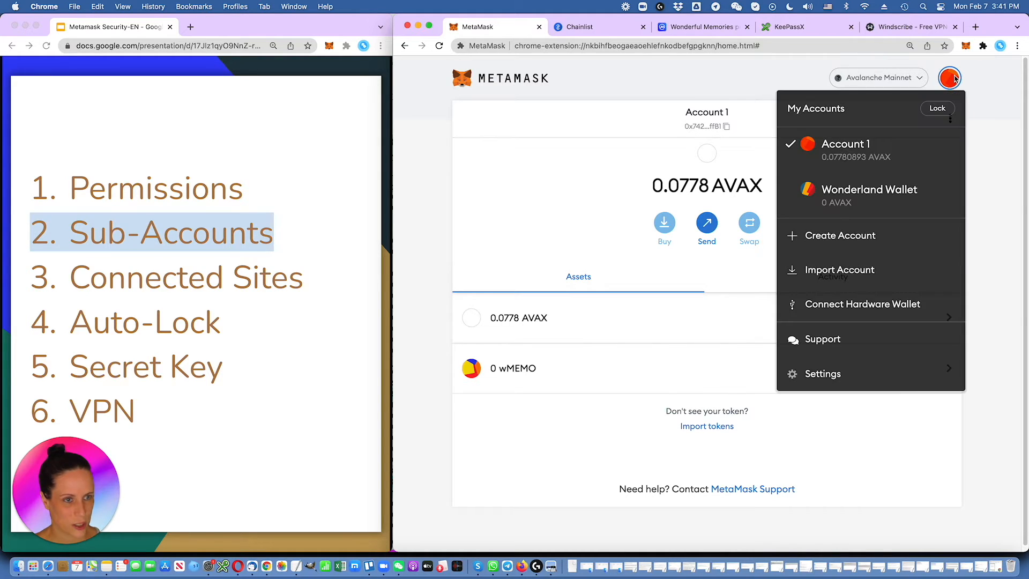
click(836, 236)
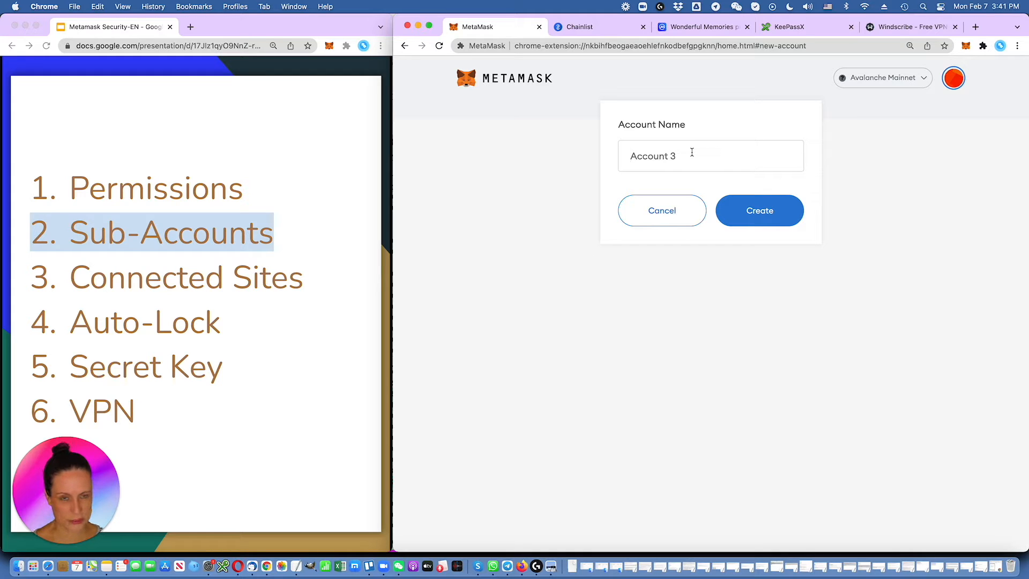
text(Wonderland)
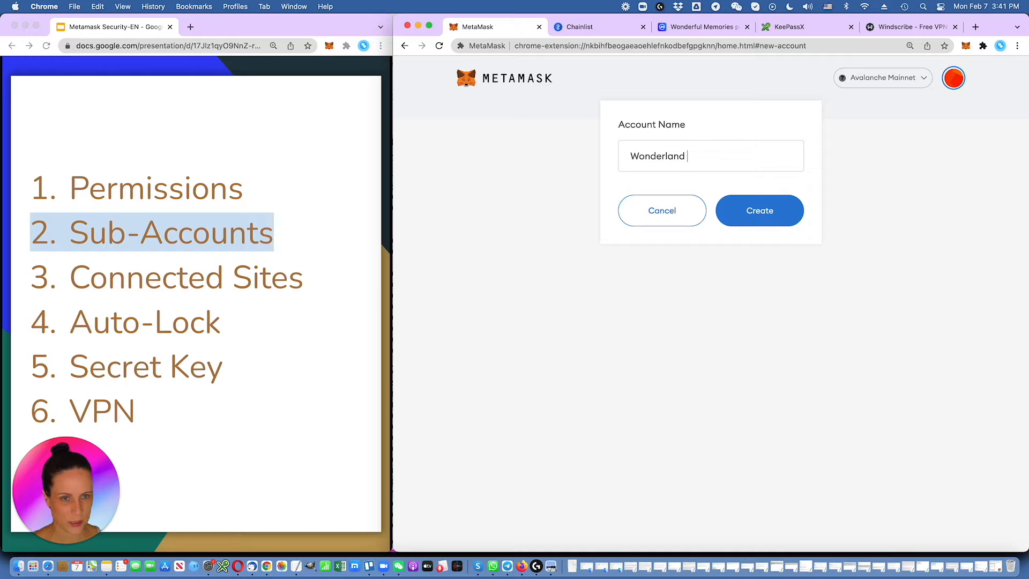
text( Wallet)
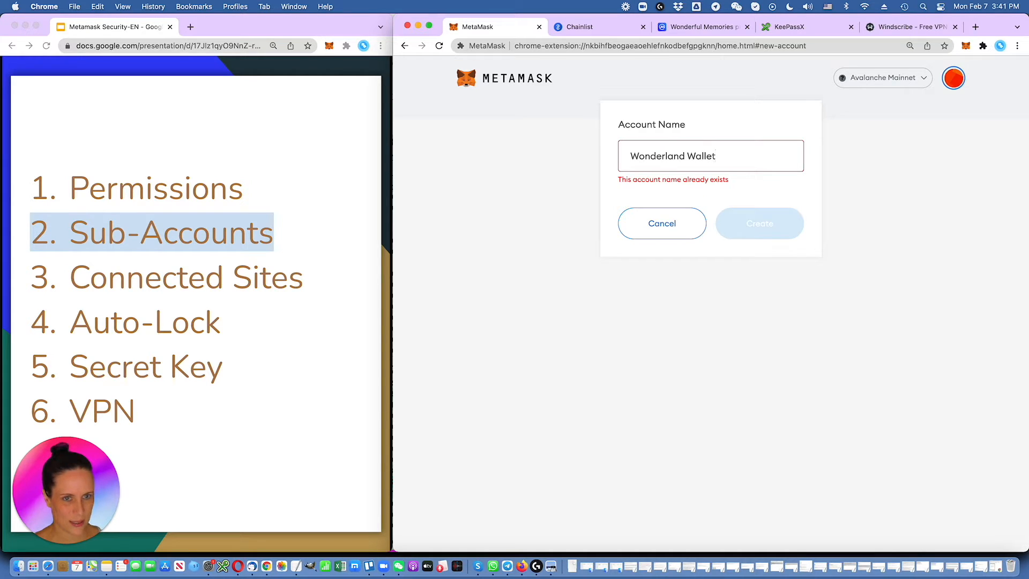
key(BackSpace)
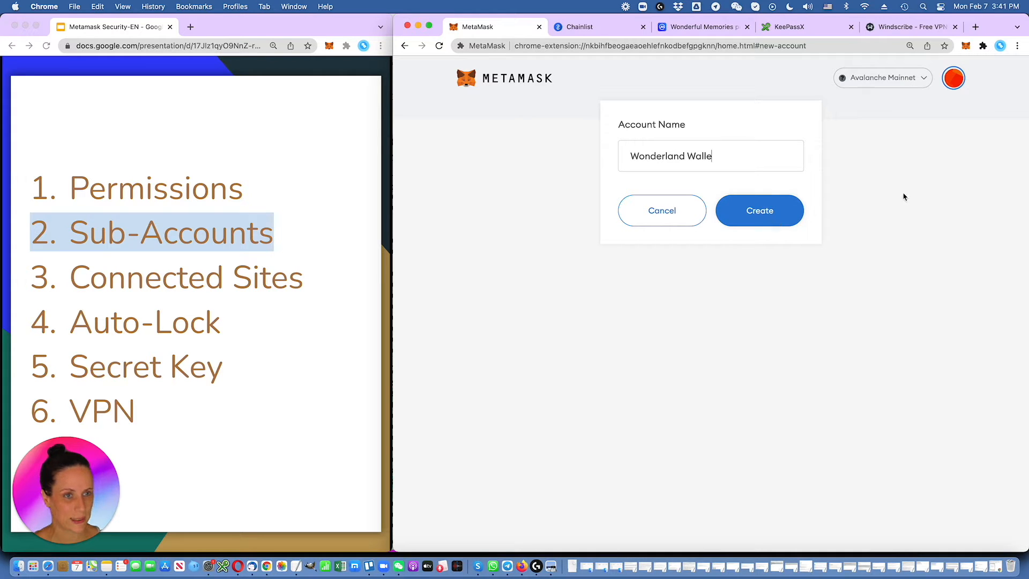
click(631, 212)
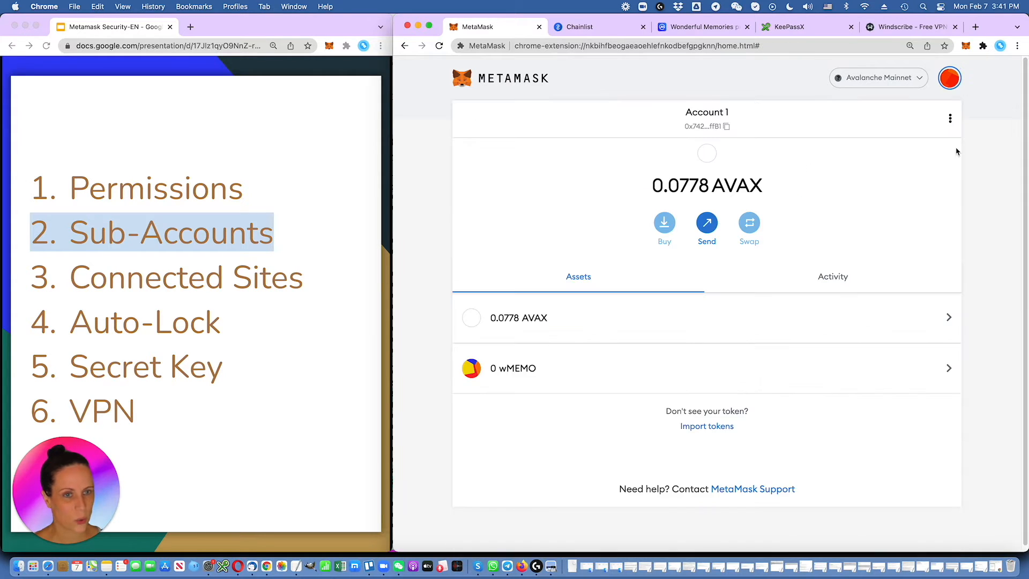
- View the balances of the Wonderland Wallet account and return to Account 1
click(951, 79)
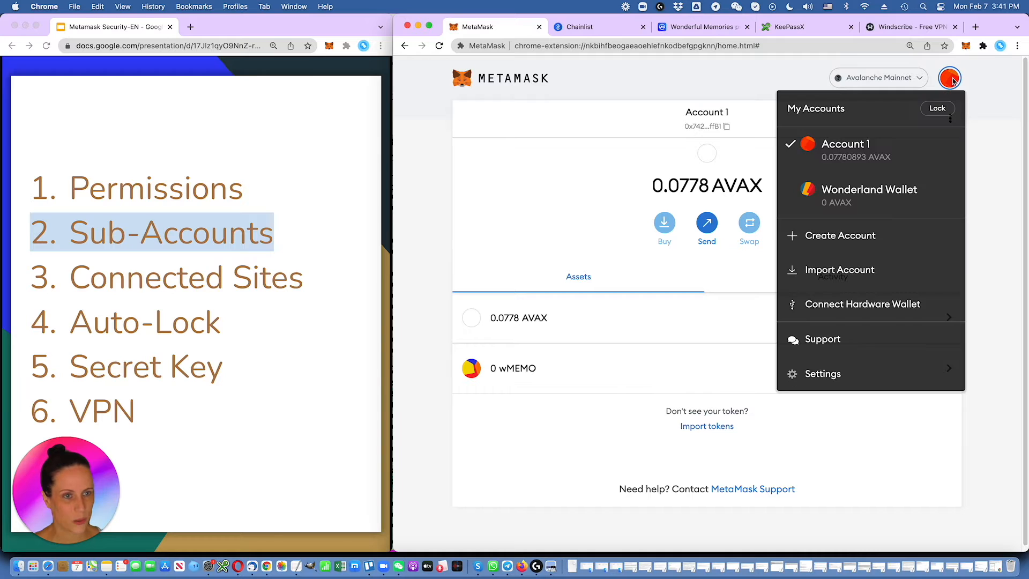
click(869, 189)
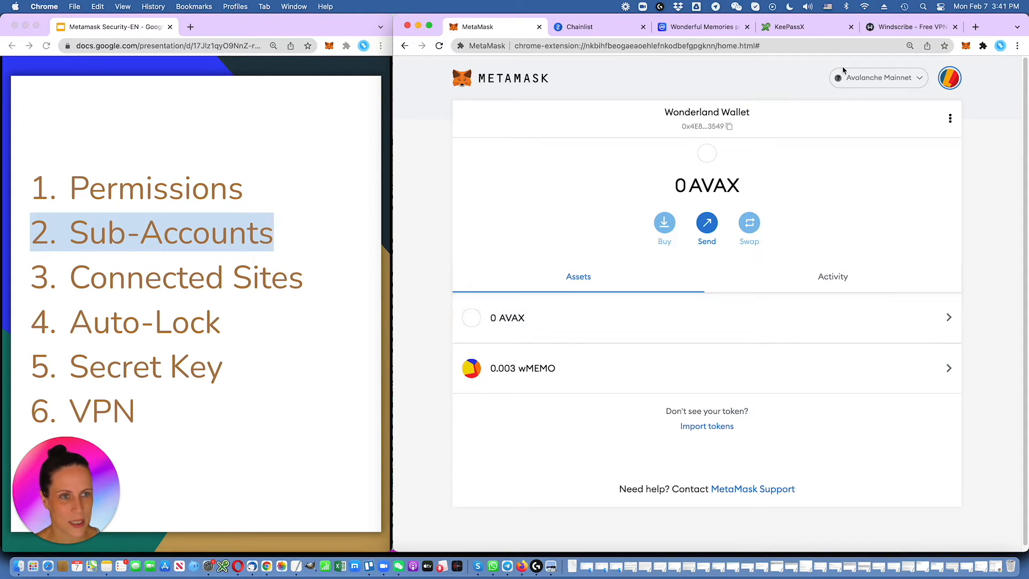
click(948, 78)
click(854, 145)
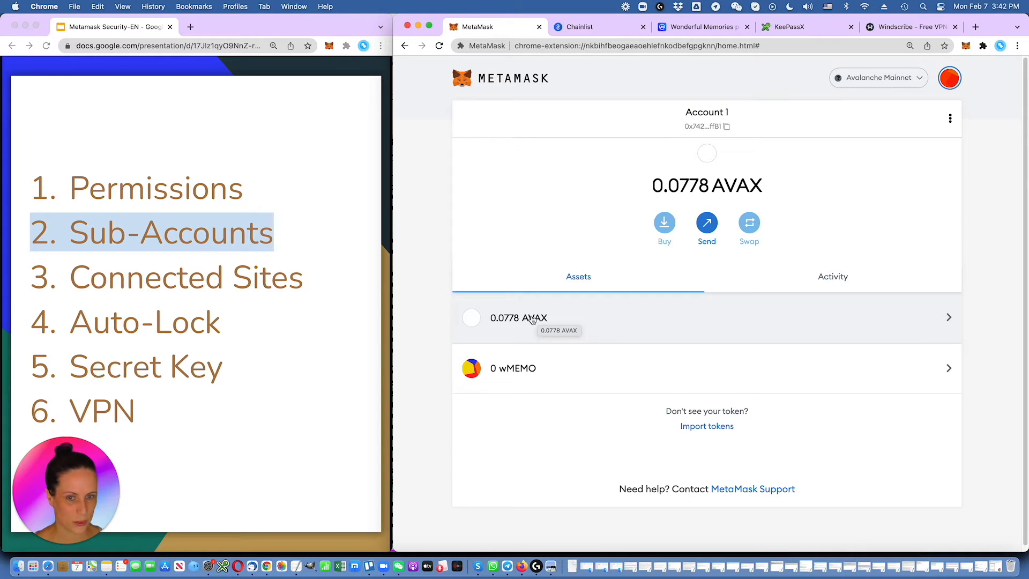
- Send the maximum AVAX amount from Account 1 to the Wonderland Wallet account and confirm the transaction
click(672, 321)
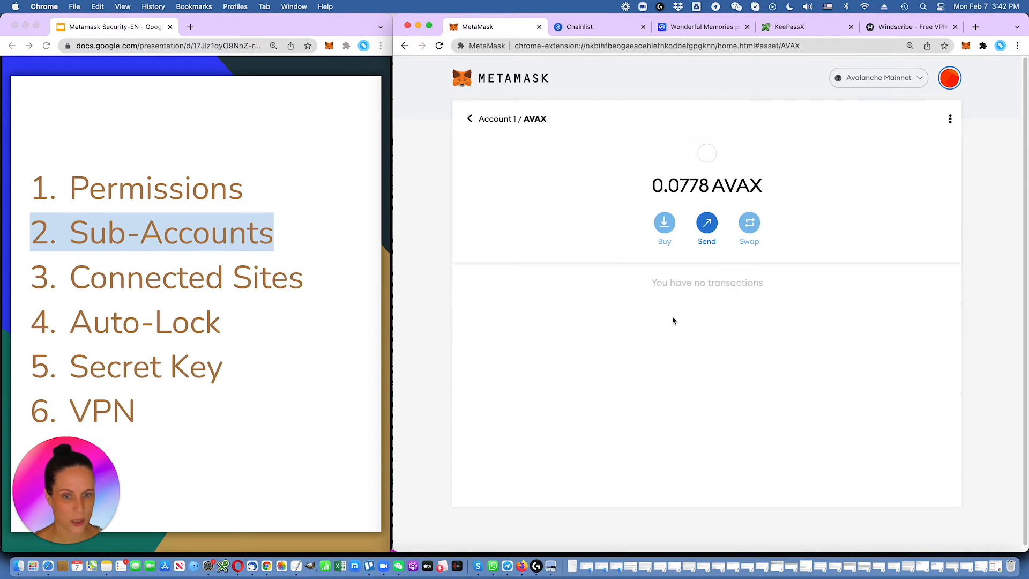
click(708, 222)
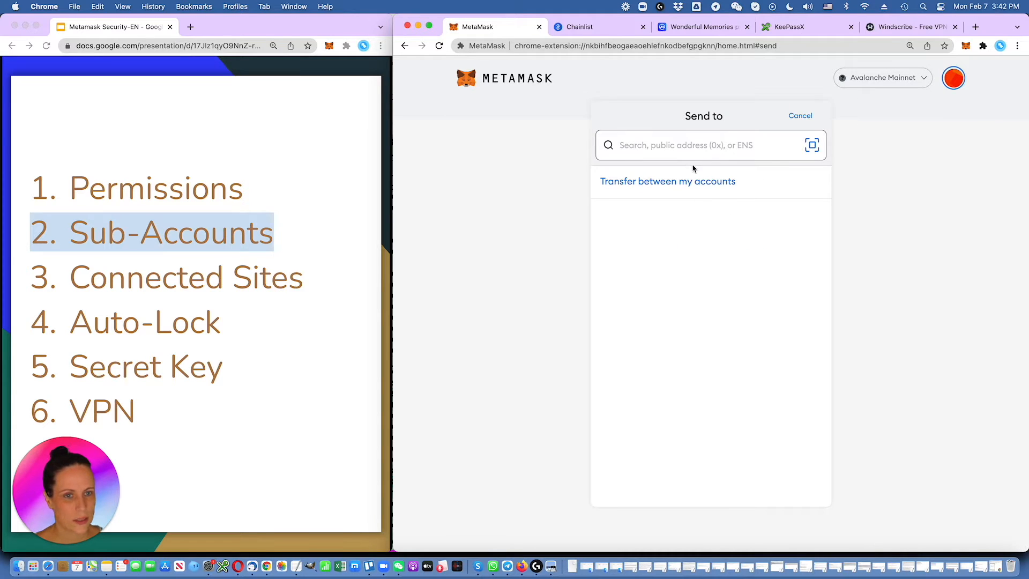
click(663, 185)
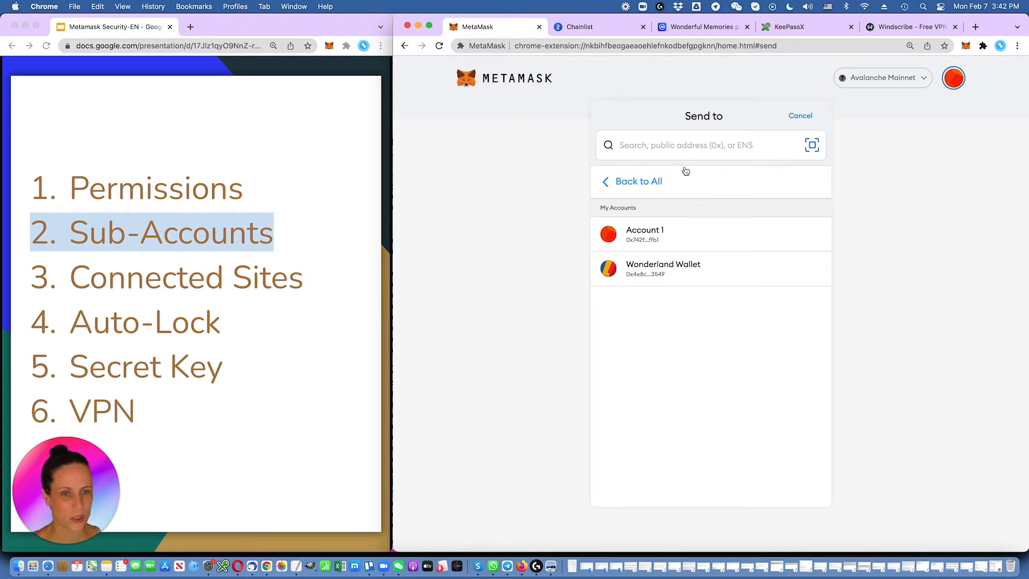
click(667, 271)
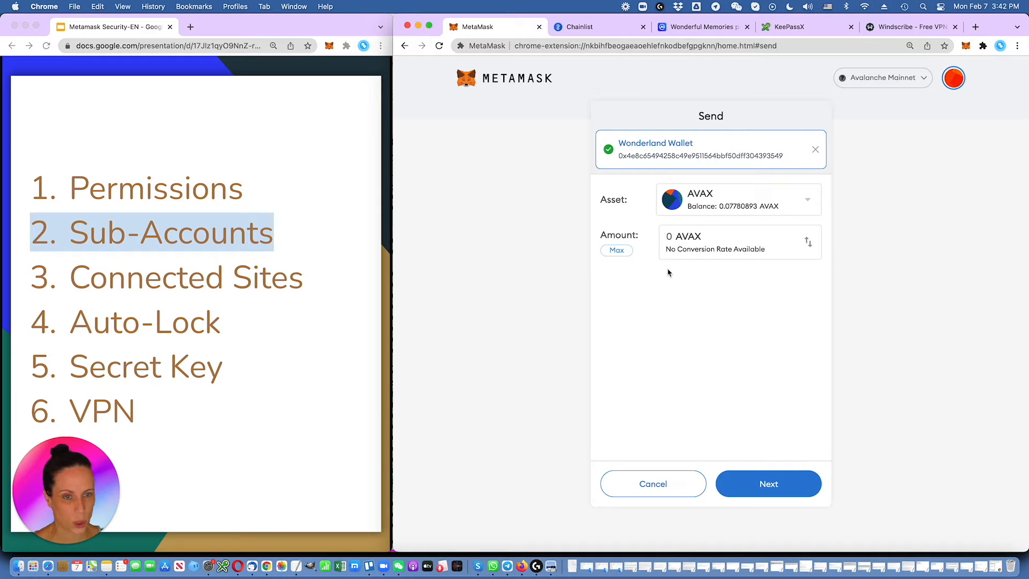
click(615, 251)
click(770, 484)
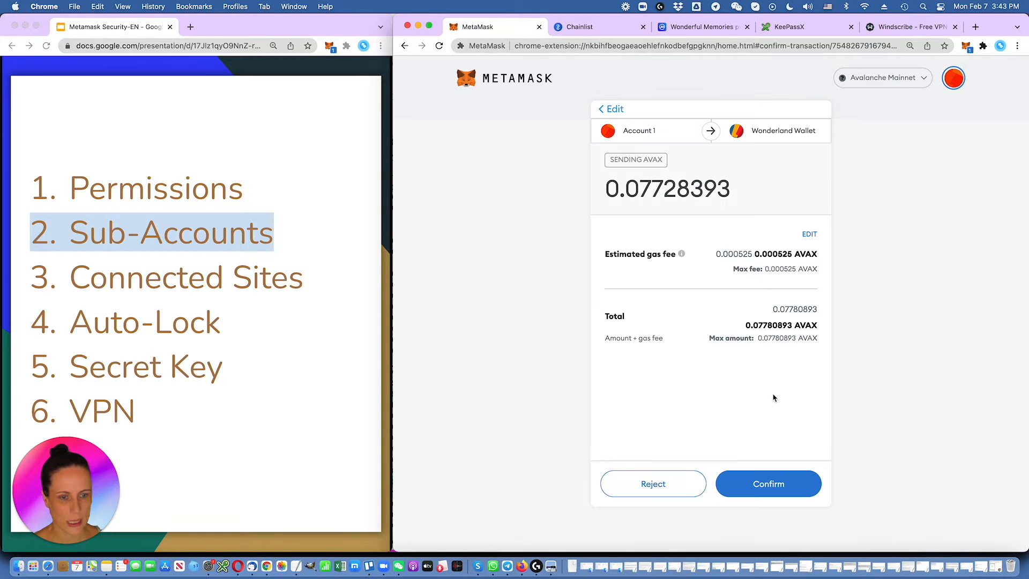
click(768, 487)
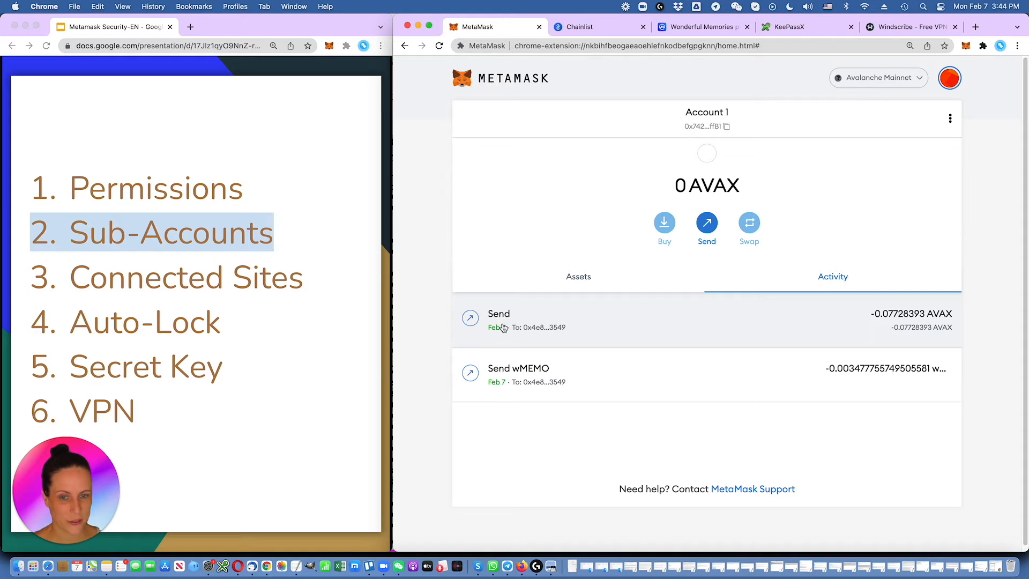
- Check the remaining assets of Account 1 and the received funds in the Wonderland Wallet account
click(578, 277)
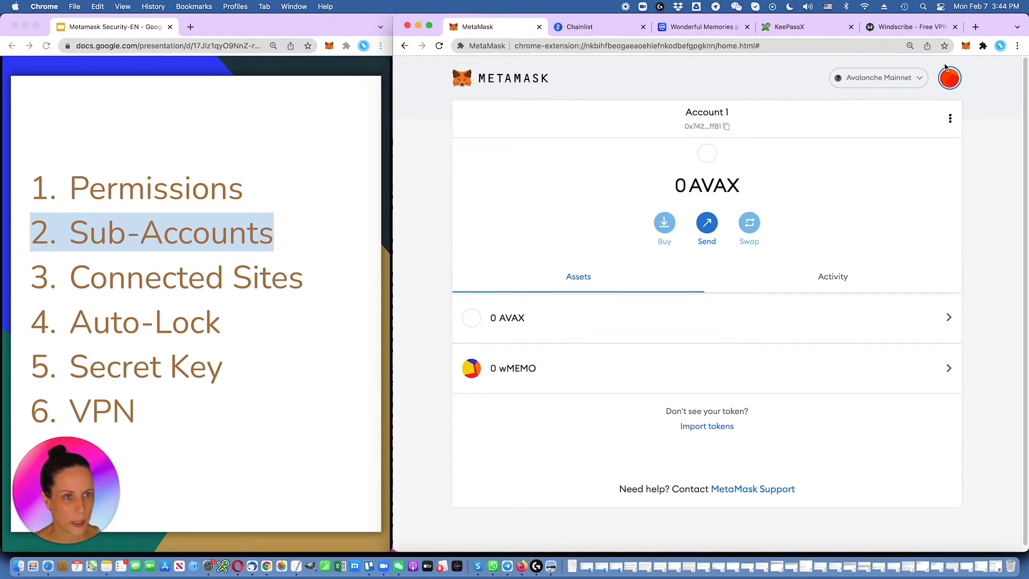
click(954, 84)
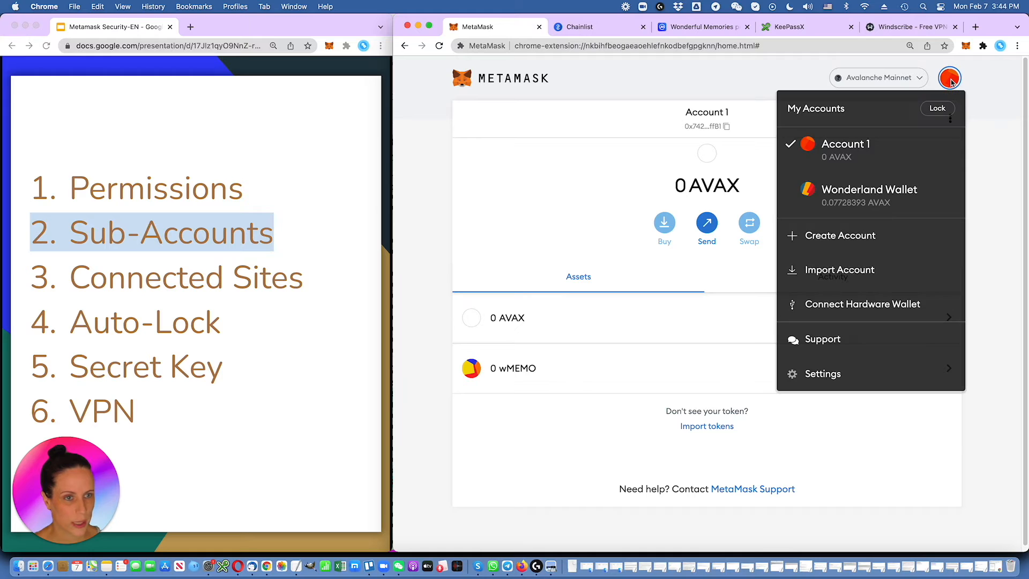
click(869, 196)
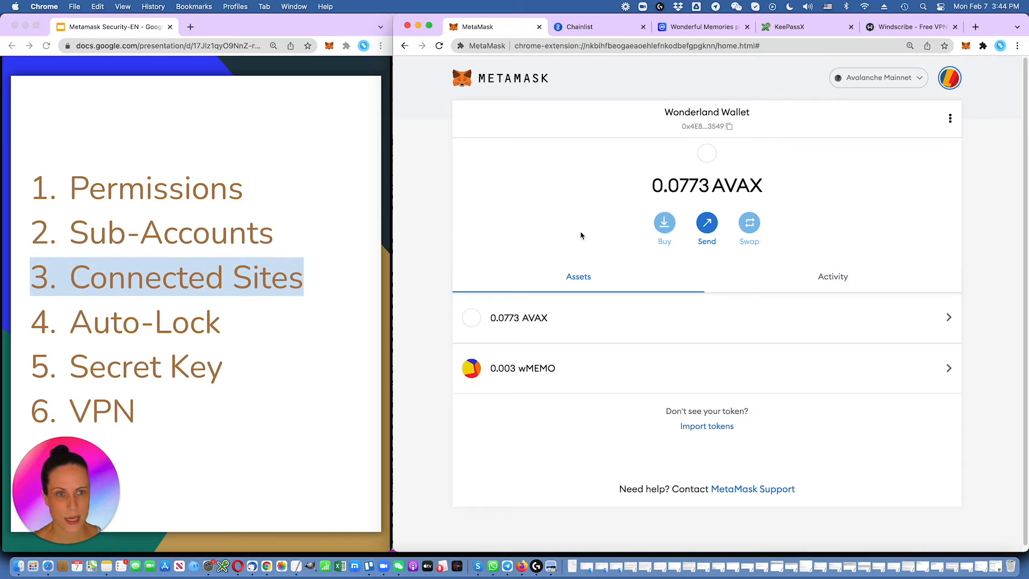
- Switch back to Account 1 and review the sites connected to it
click(951, 79)
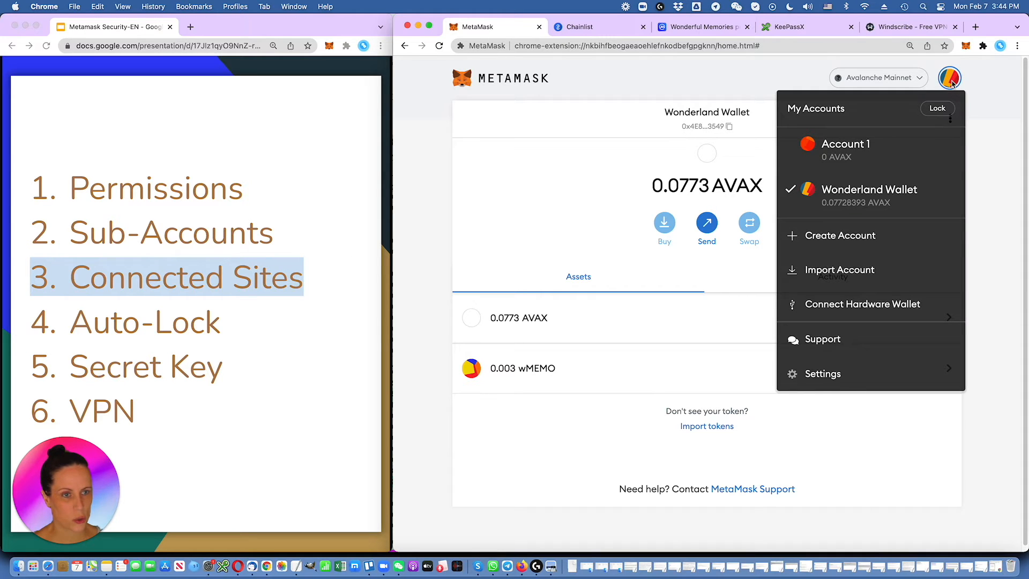
click(831, 145)
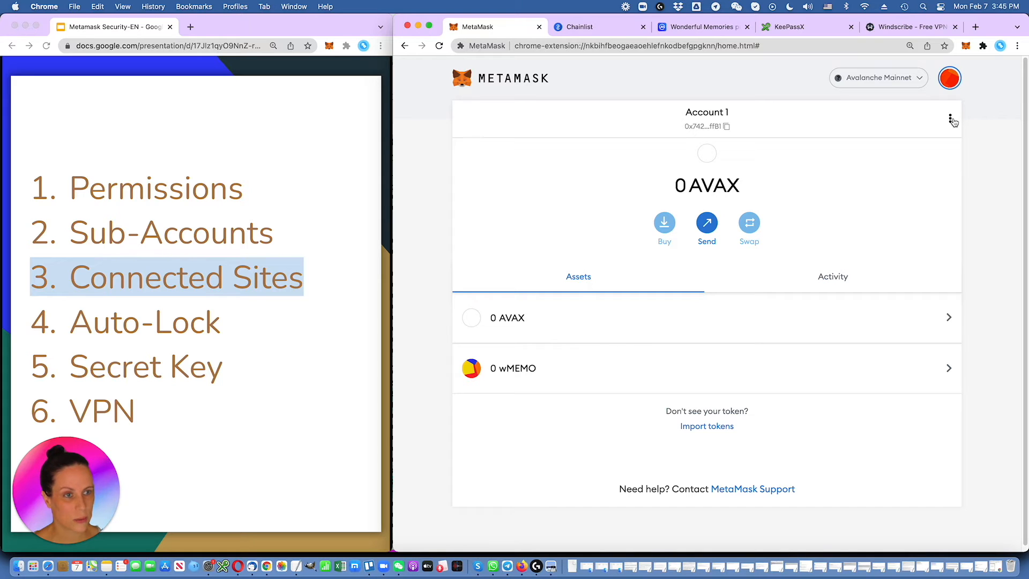
click(951, 118)
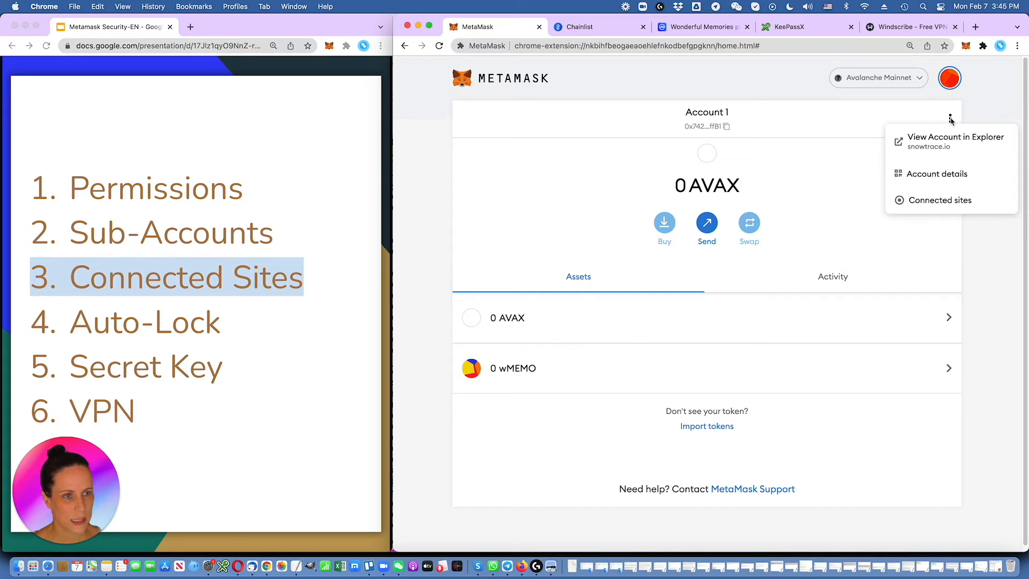
click(923, 202)
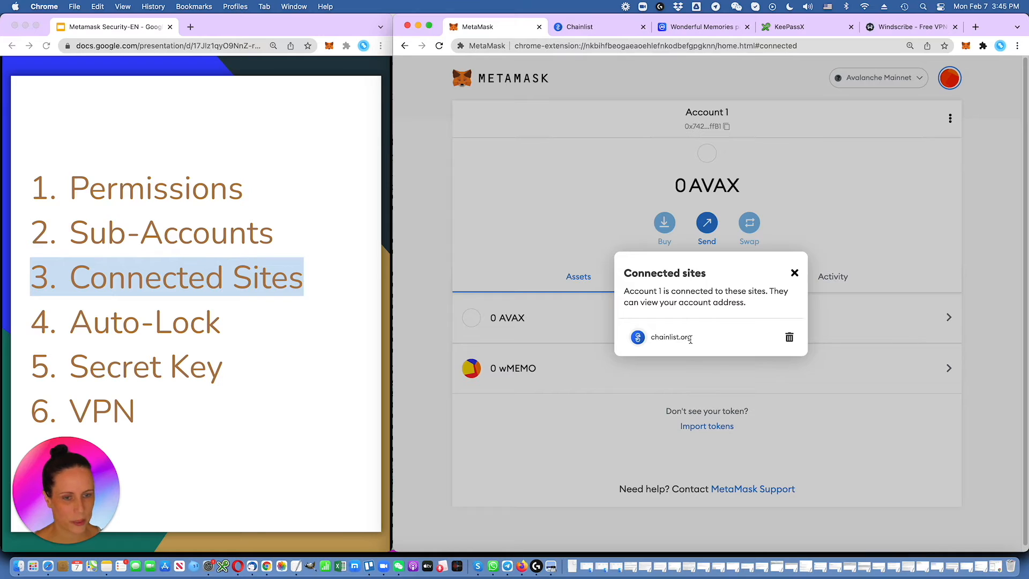
double_click(651, 341)
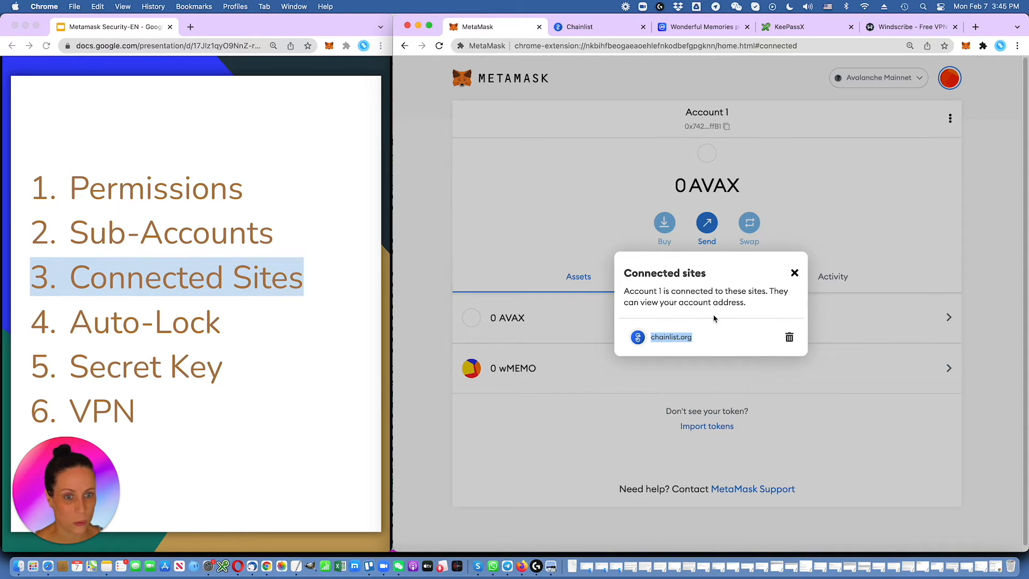
double_click(664, 337)
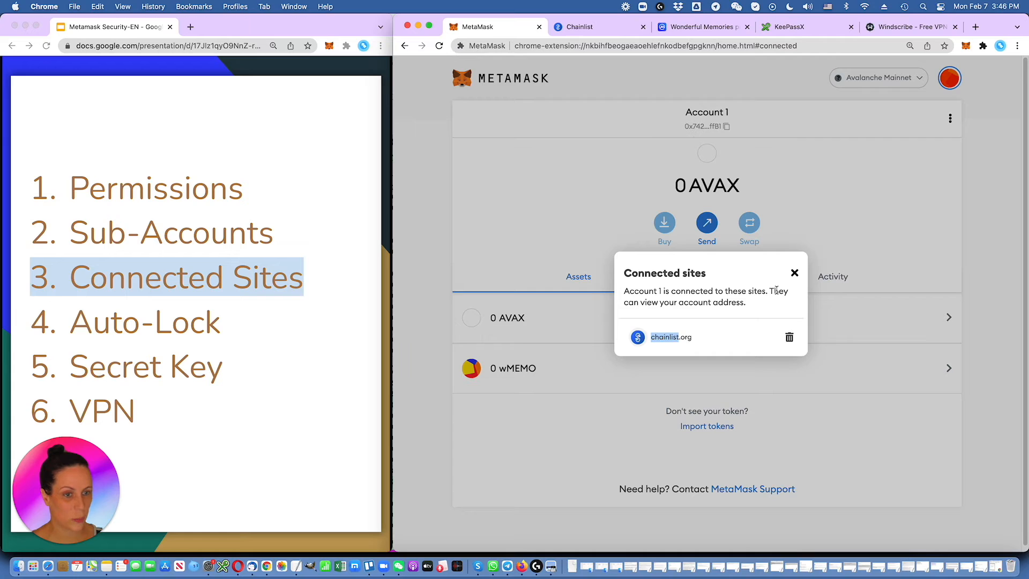
click(795, 273)
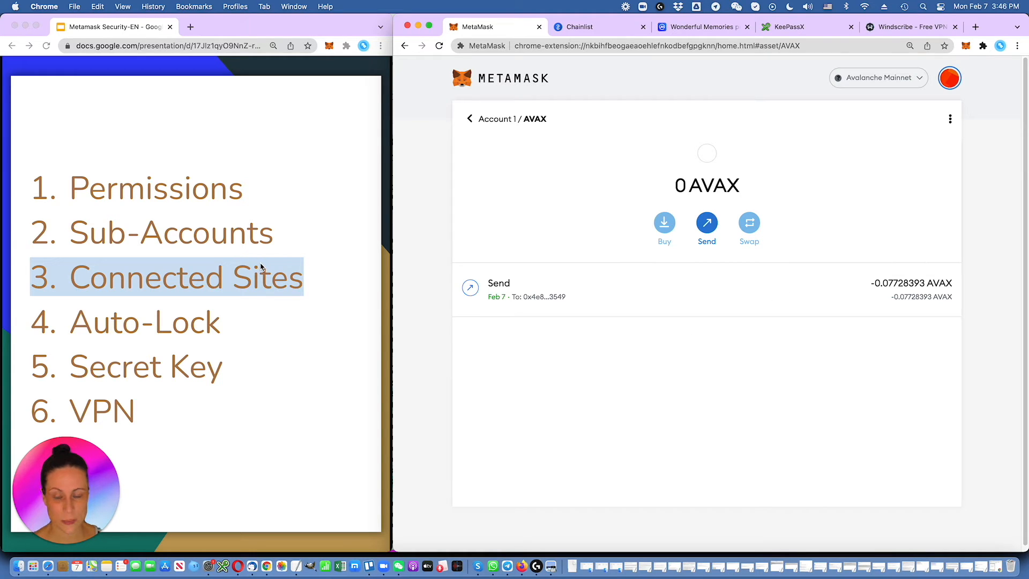
- Advance the slides to Auto-Lock and open the Auto-Lock Timer value for editing in the wallet's advanced settings
scroll(129, 310, down, 1)
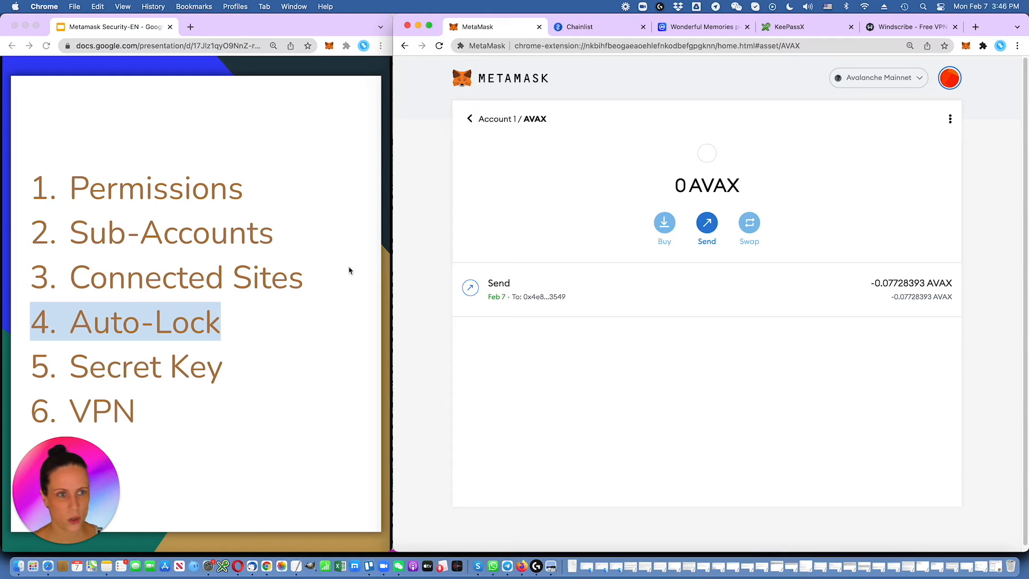
click(954, 80)
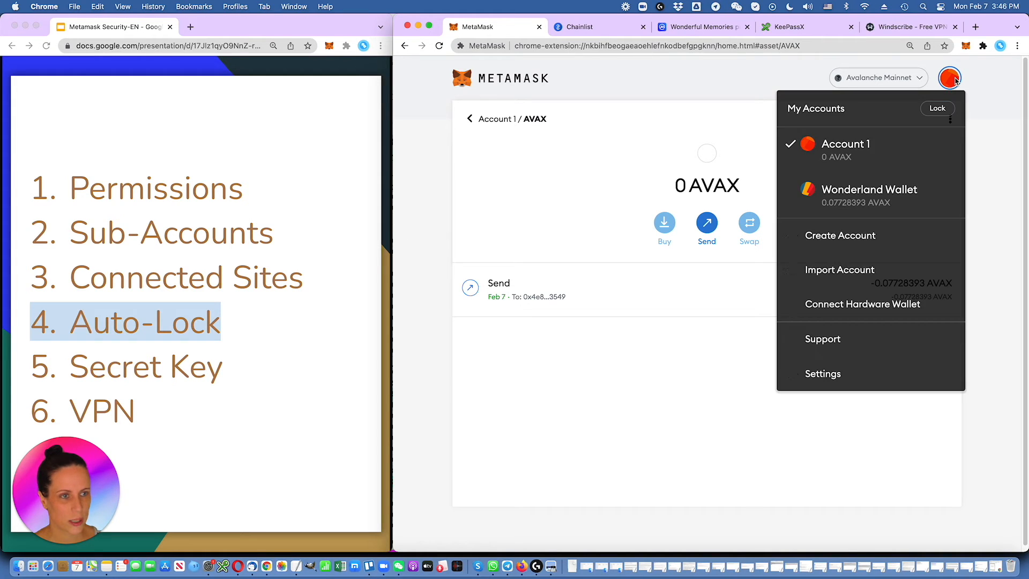
click(831, 375)
click(507, 189)
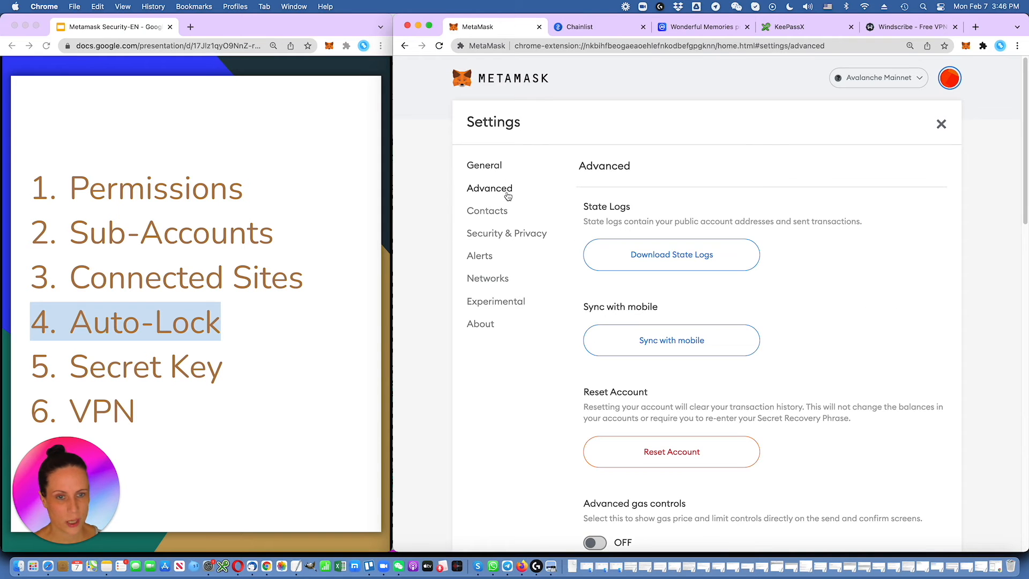
scroll(802, 361, down, 1)
scroll(802, 360, down, 10)
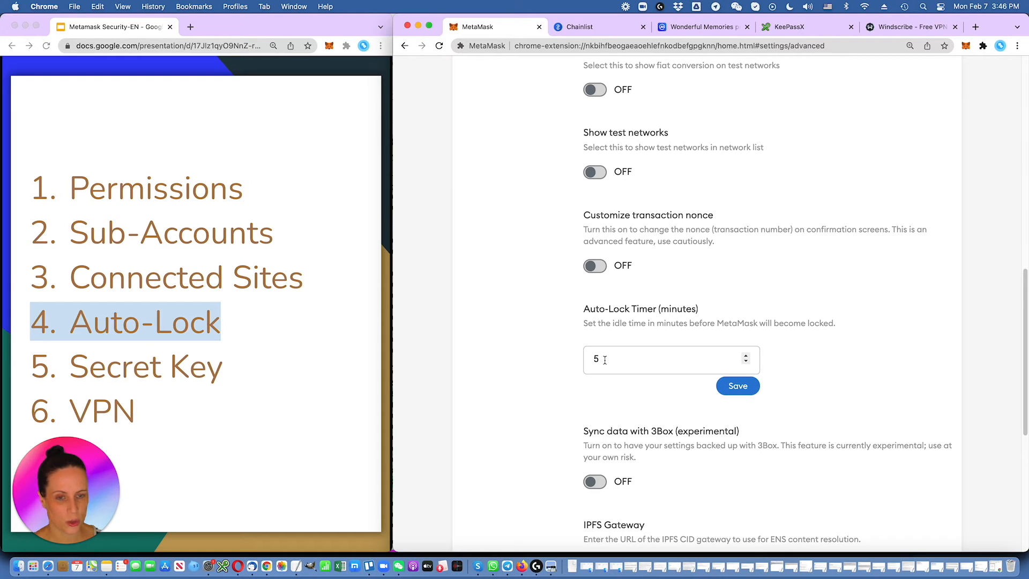
click(632, 359)
double_click(596, 358)
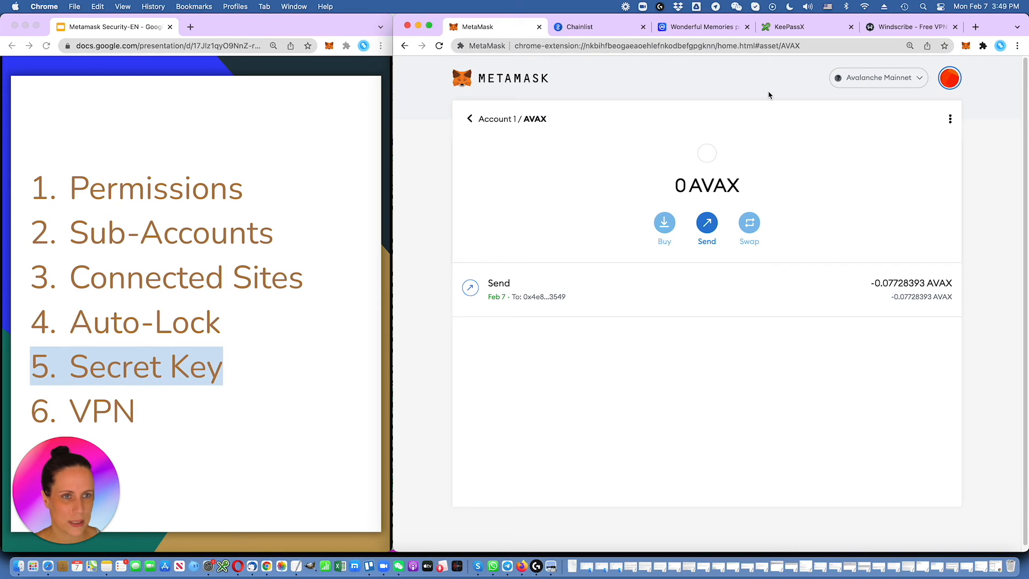
- View the KeePassX homepage for Secret Key, advance the slides to VPN and view the Windscribe website
click(796, 30)
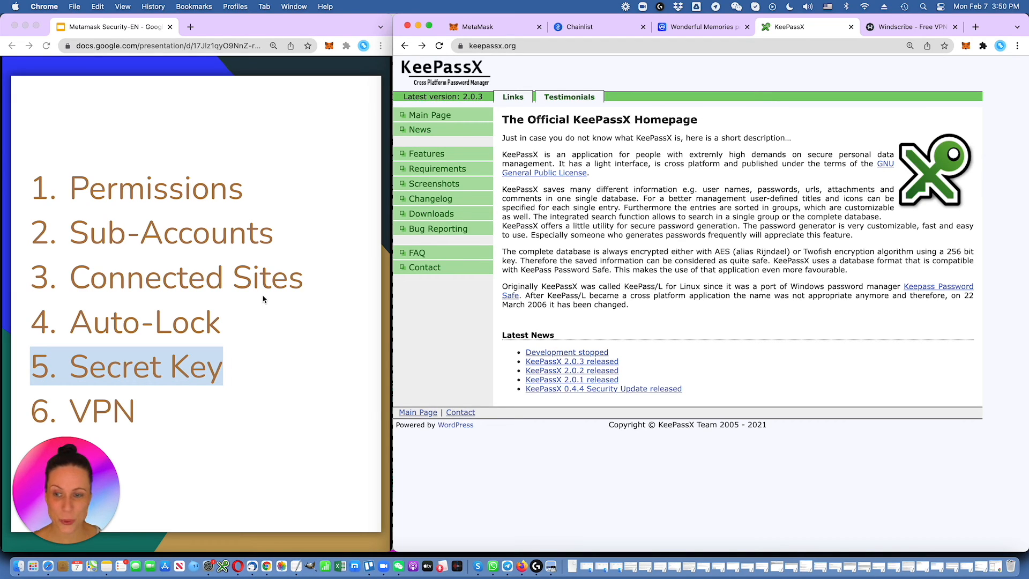
scroll(263, 297, down, 1)
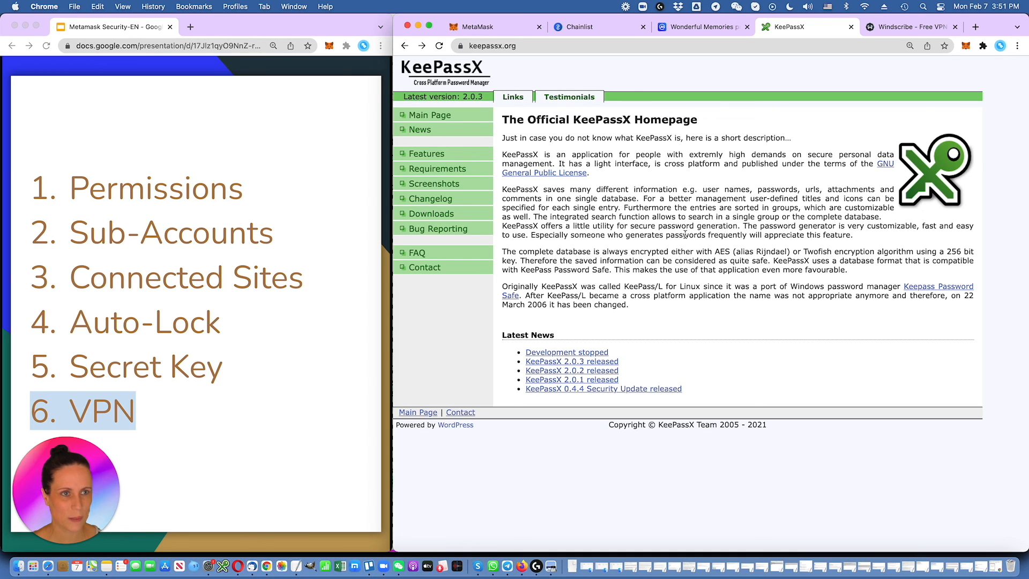
click(916, 27)
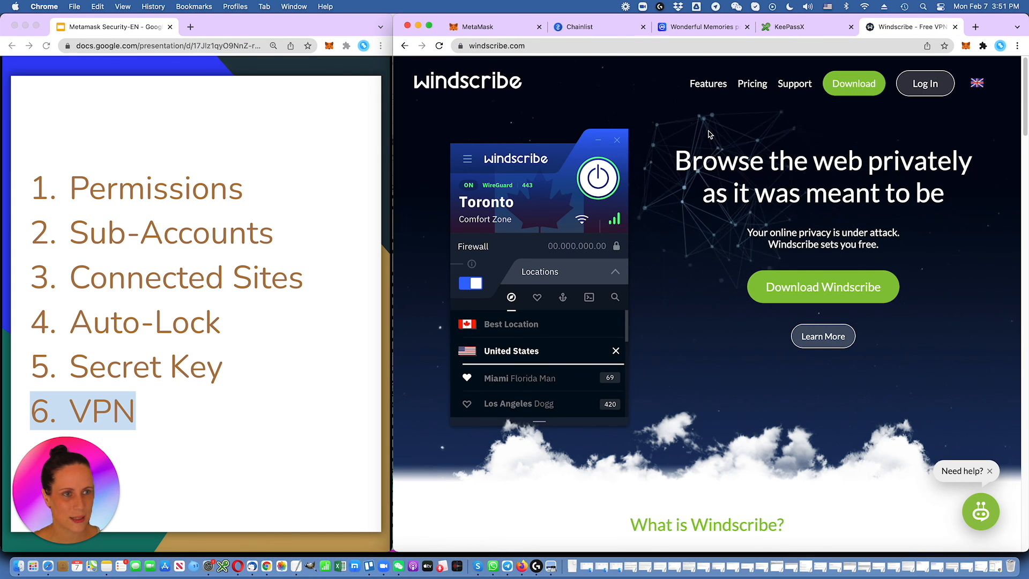